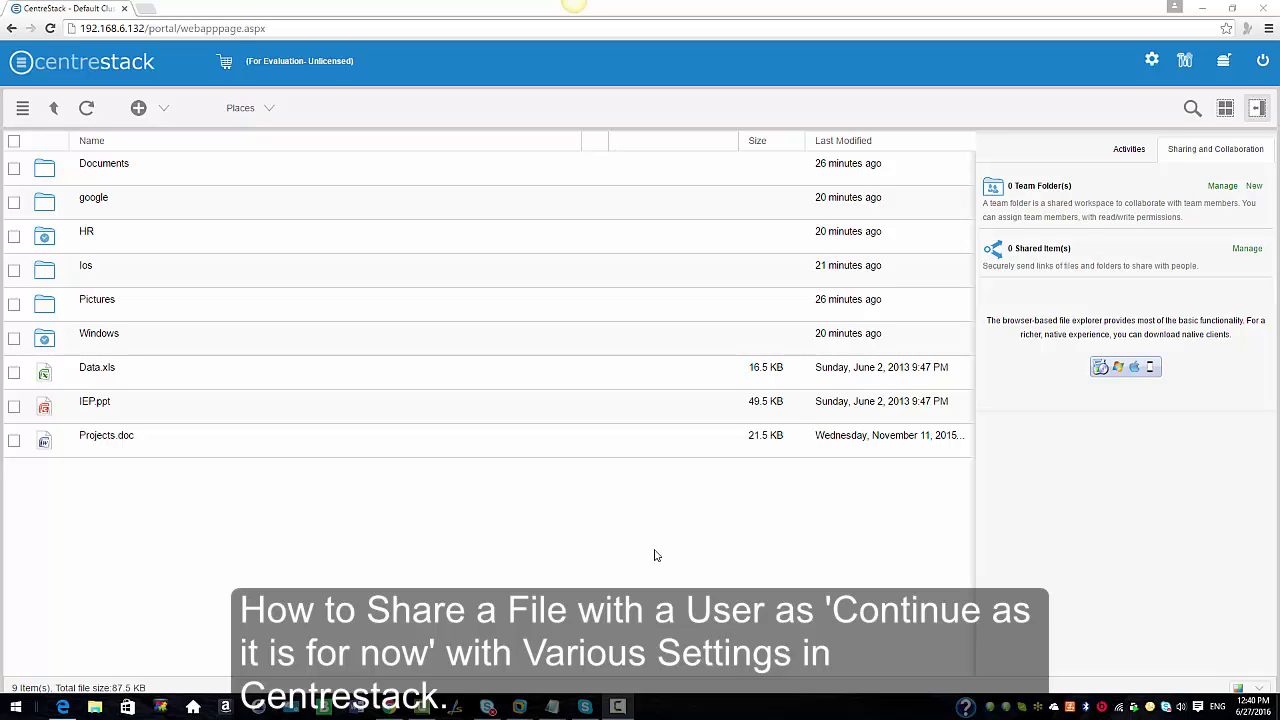
Share Data.xls with the recipient's e-mail and the note 'Data File', skipping guest account creation
right_click(101, 371)
left_click(140, 539)
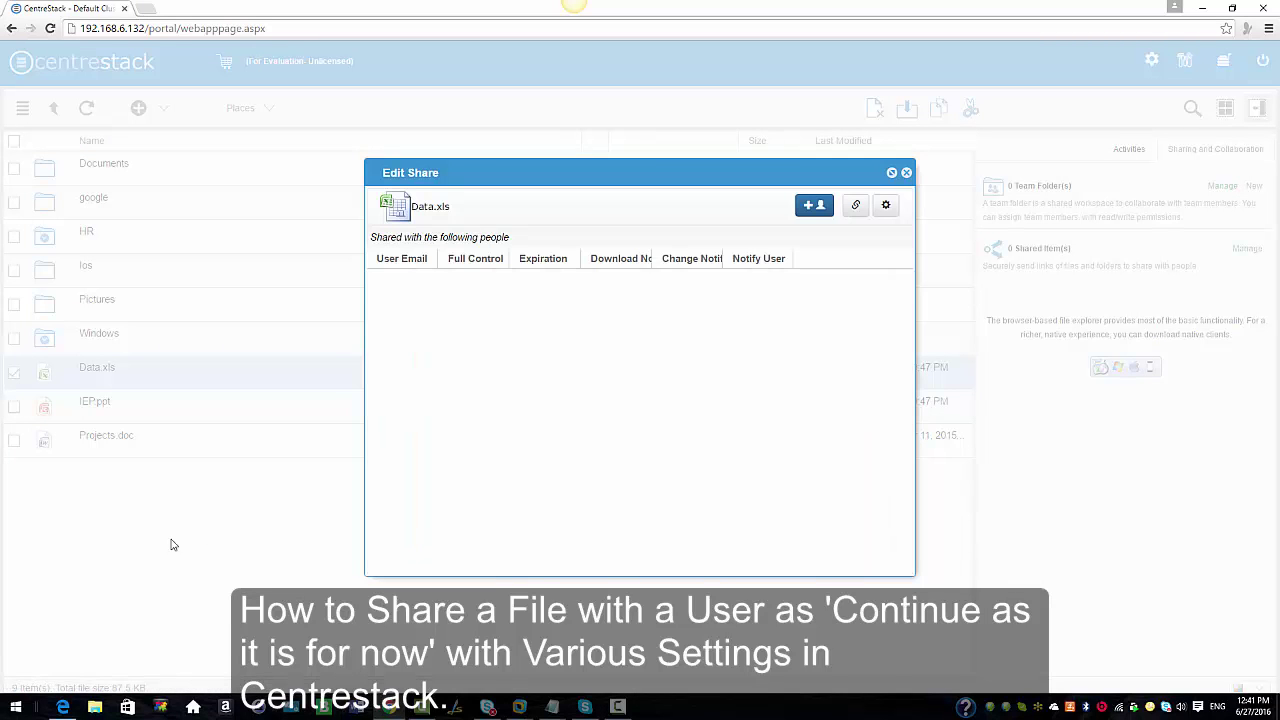
left_click(814, 205)
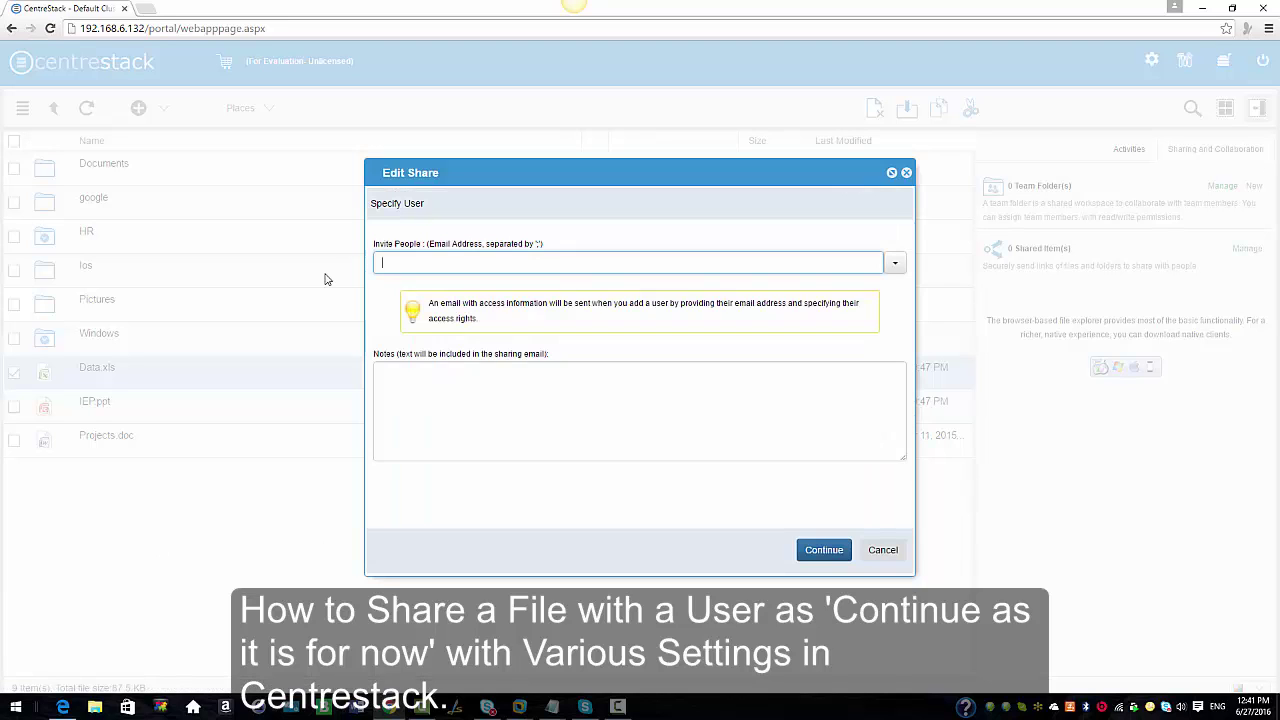
left_click(405, 396)
type("Data")
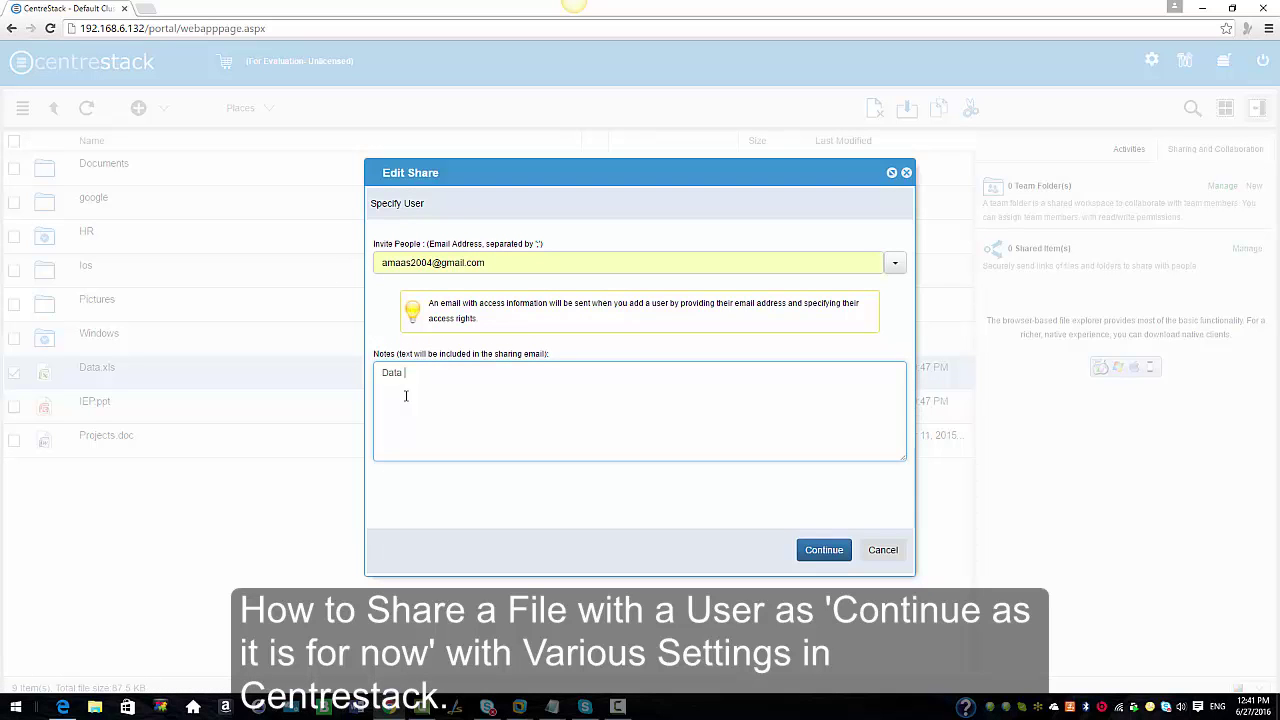
type(" File")
left_click(828, 550)
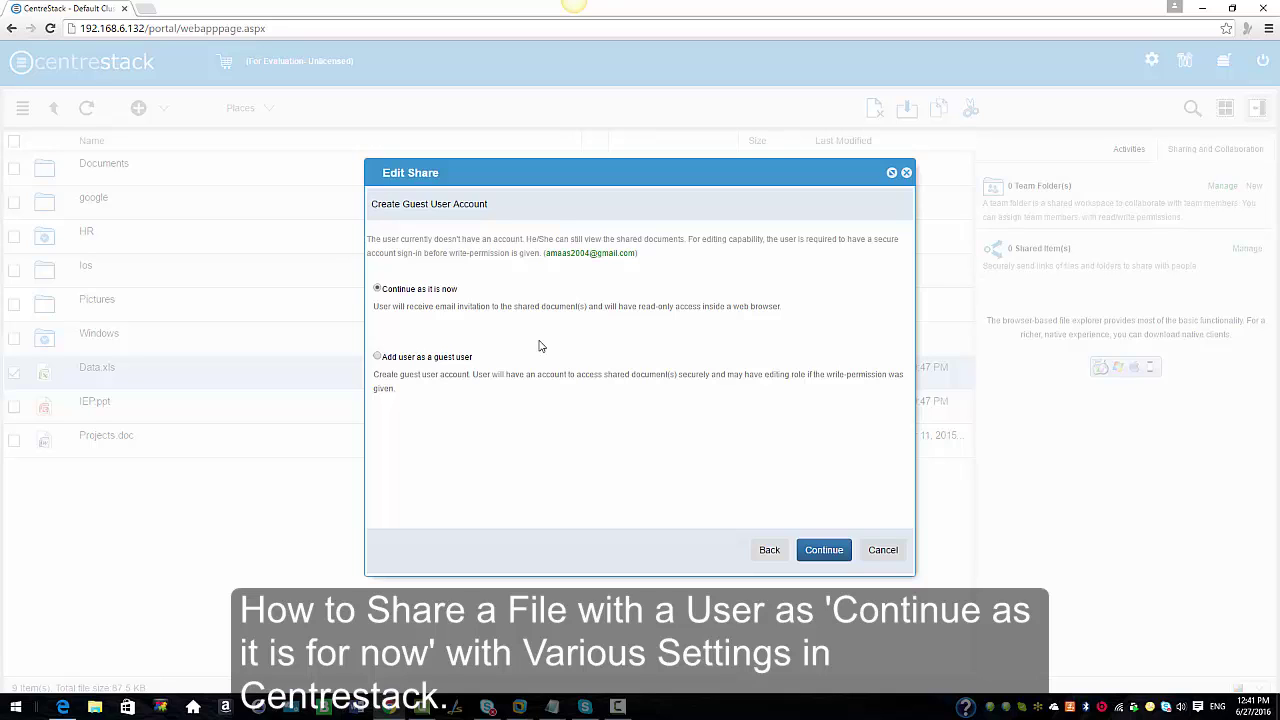
Keep read-only access without a guest account and set the share to expire in 1 Month
left_click(823, 550)
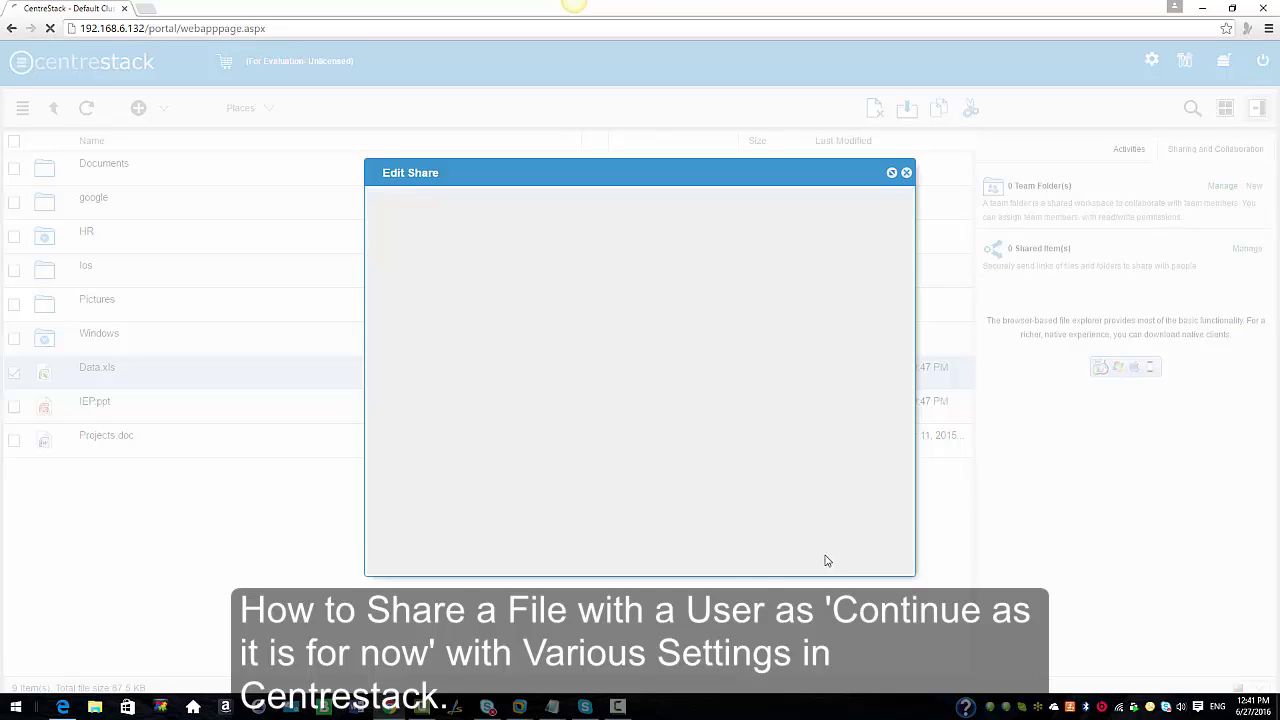
left_click(495, 251)
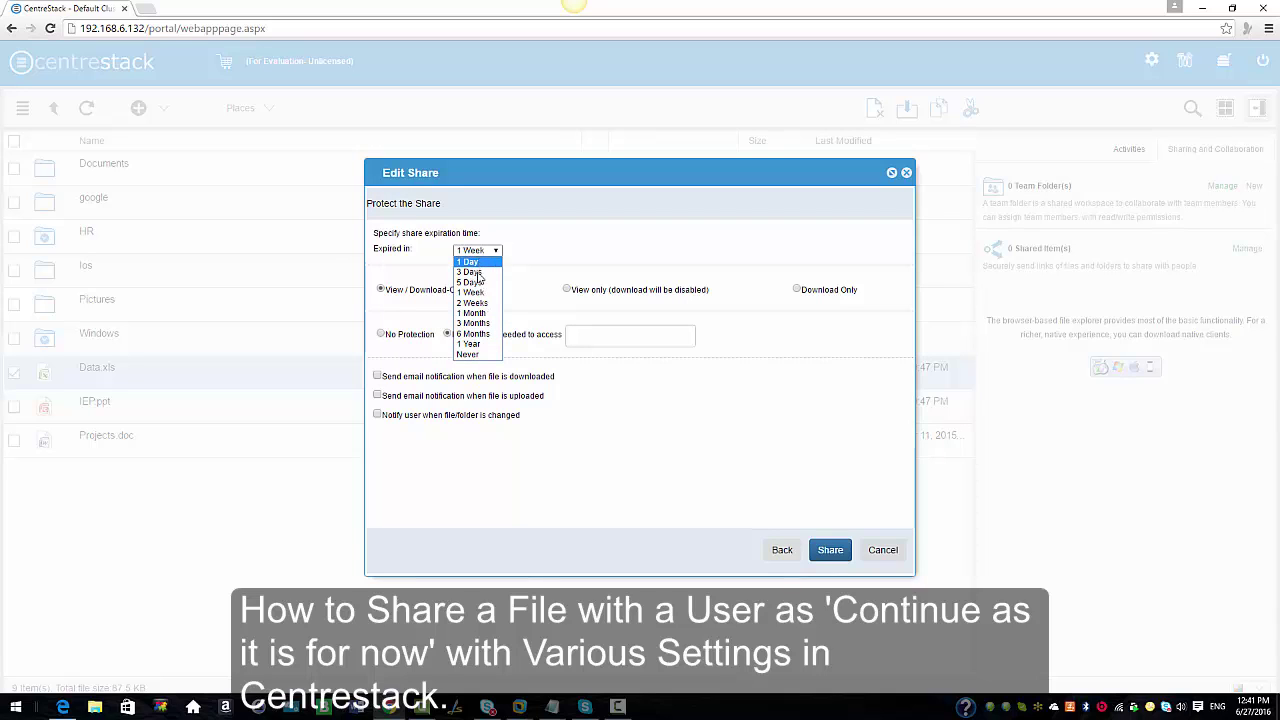
left_click(472, 314)
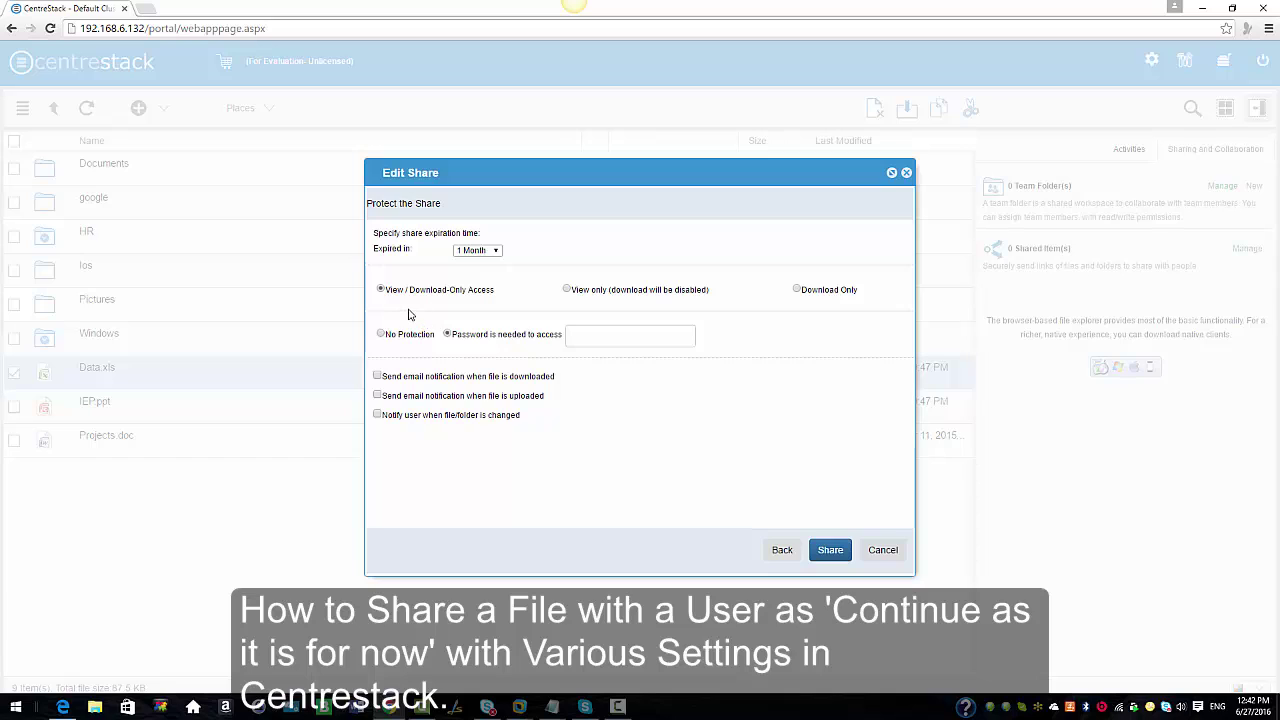
Protect the share with the saved access password, enable download notification, share it and go to Gmail
left_click(580, 334)
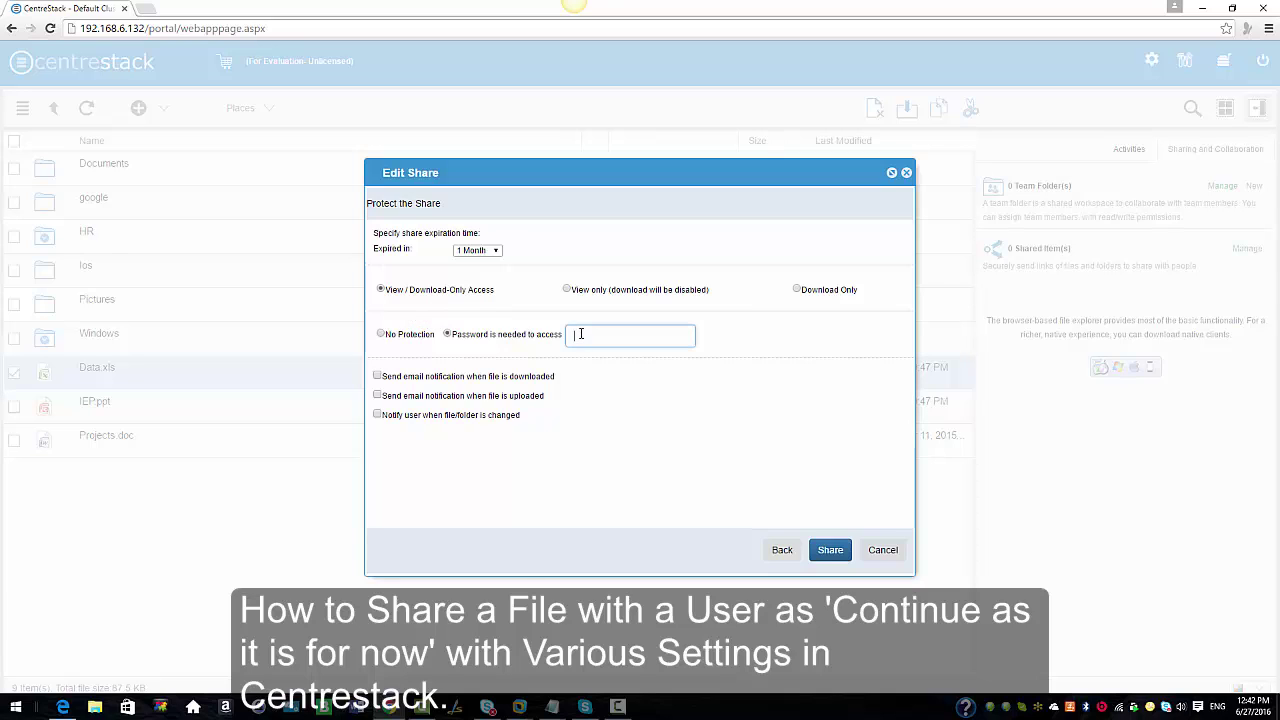
left_click(580, 334)
left_click(580, 447)
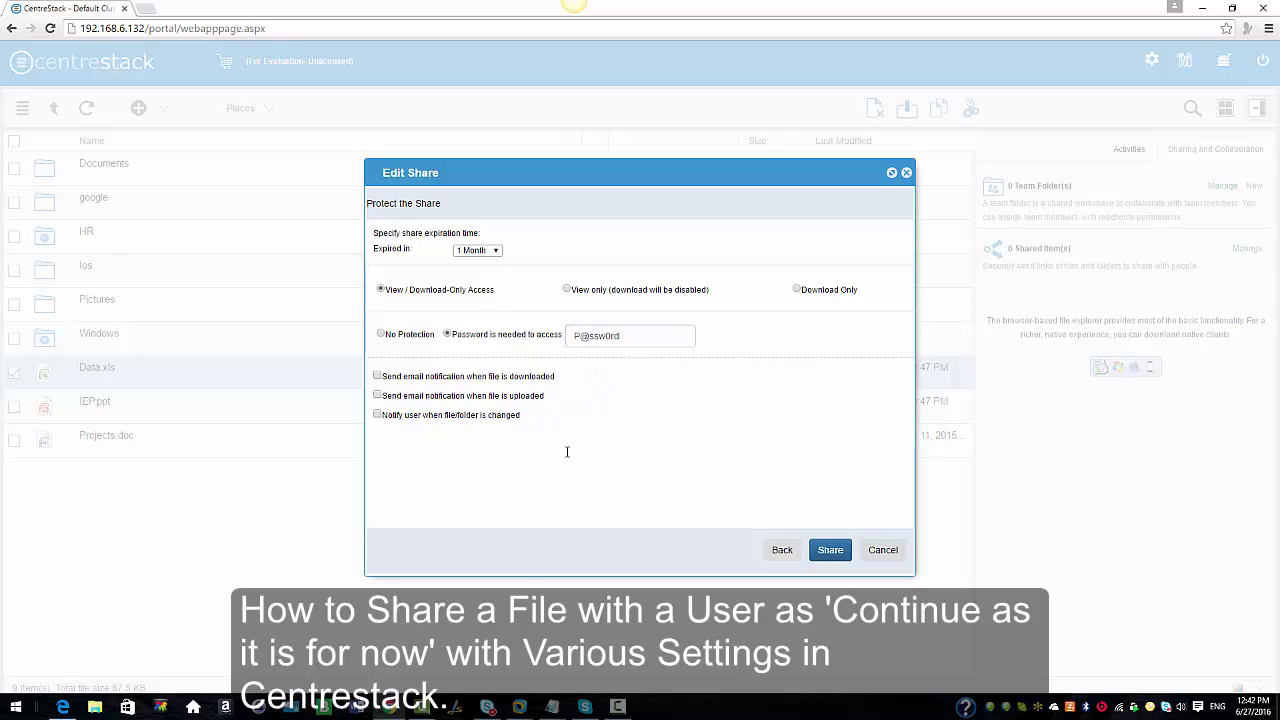
left_click(377, 376)
left_click(827, 556)
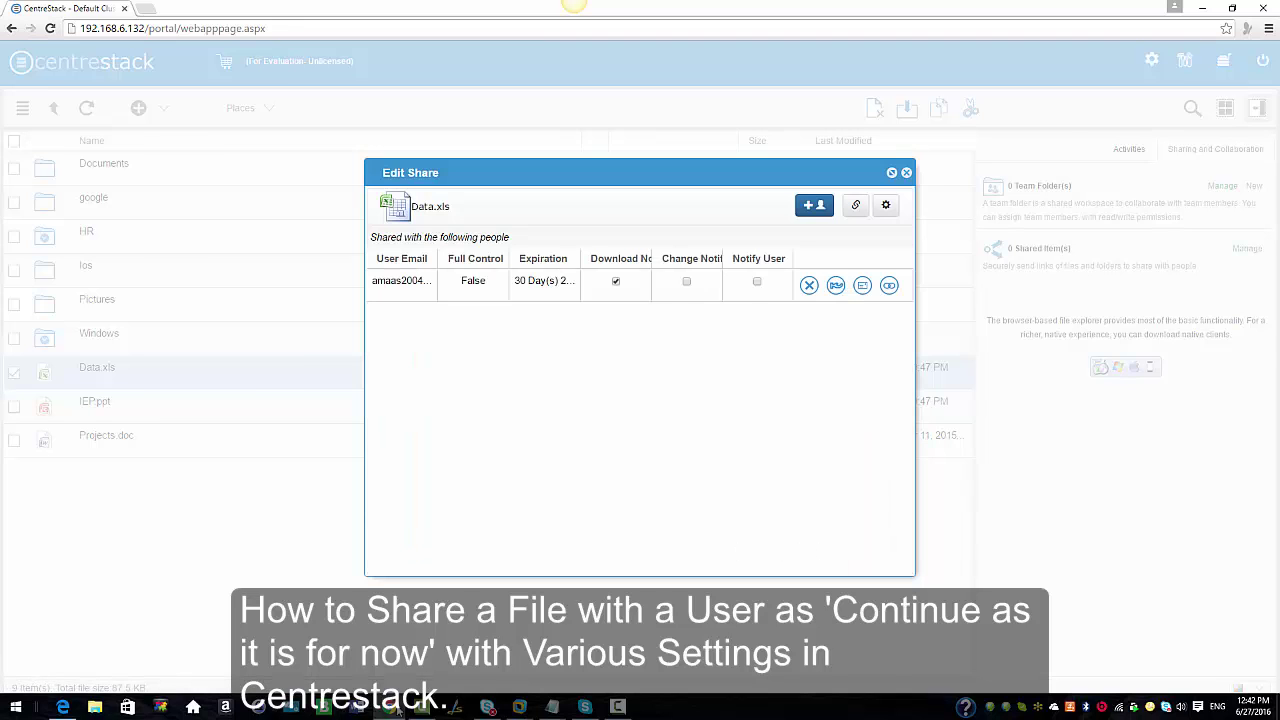
left_click(398, 711)
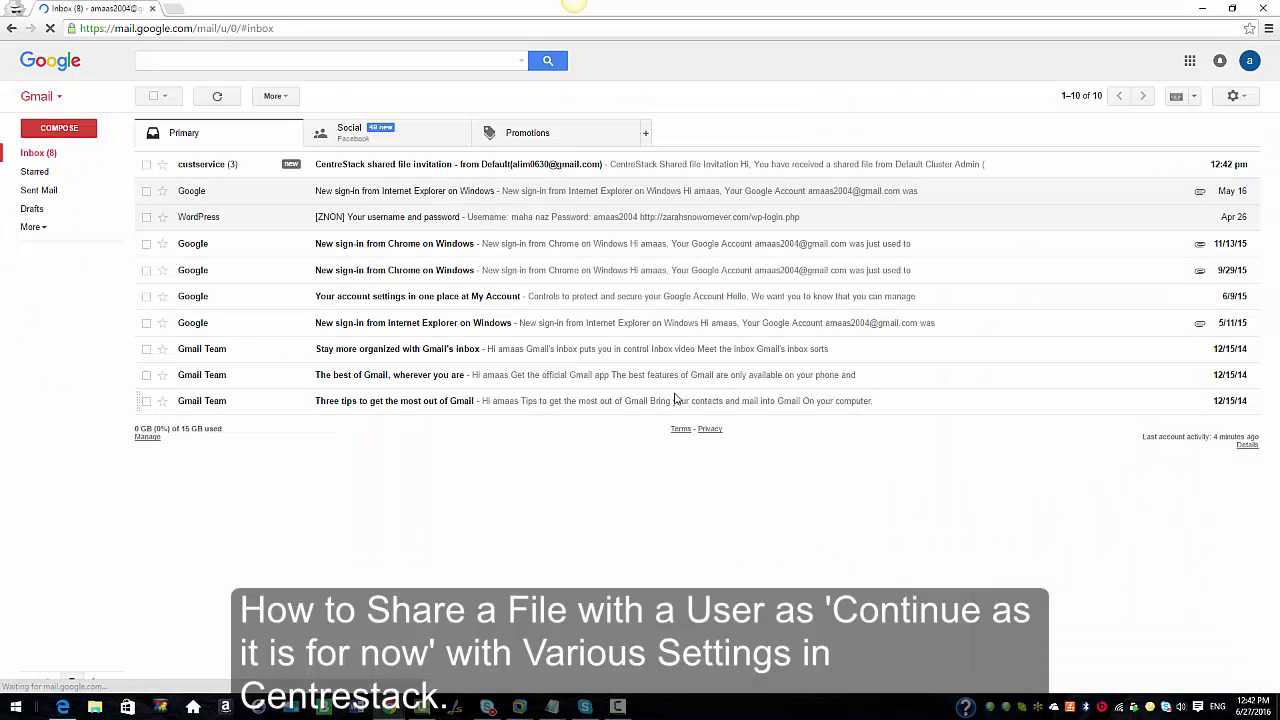
Open the CentreStack shared-file invitation in Gmail and follow its Data.xls link
left_click(359, 168)
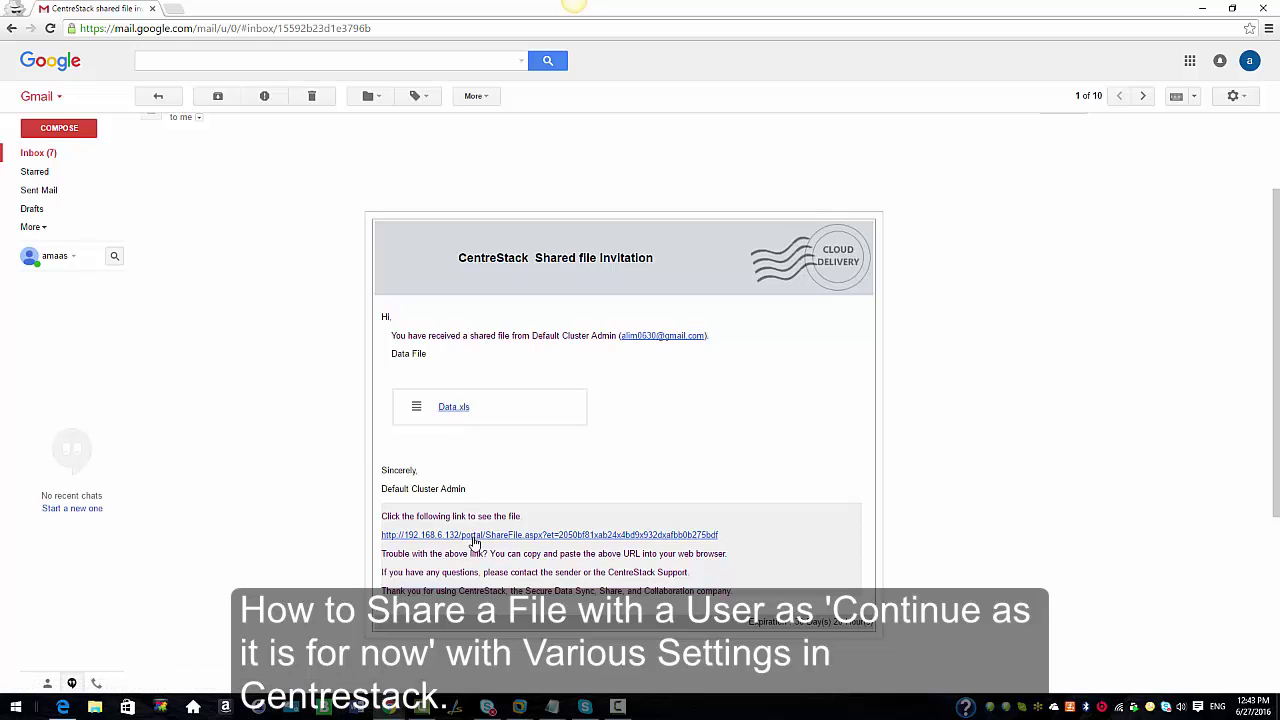
left_click(447, 412)
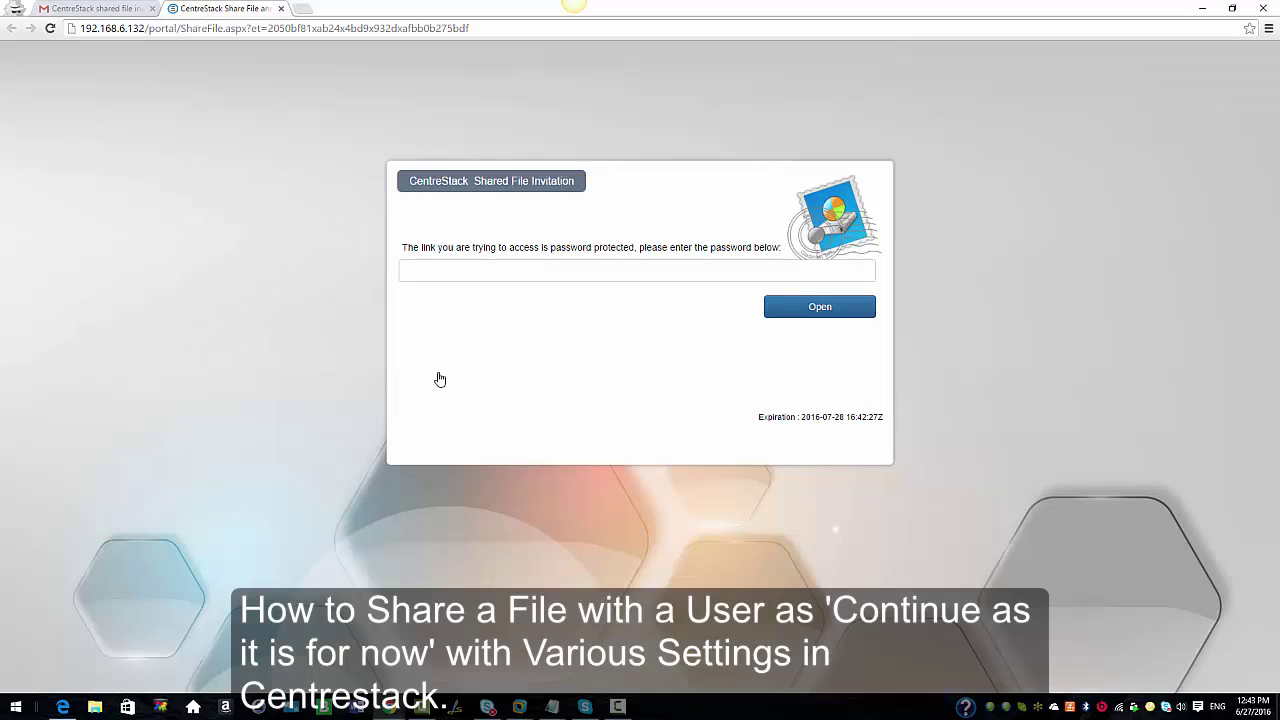
Enter the share password on the Data.xls link page to open the file in the viewer
left_click(491, 267)
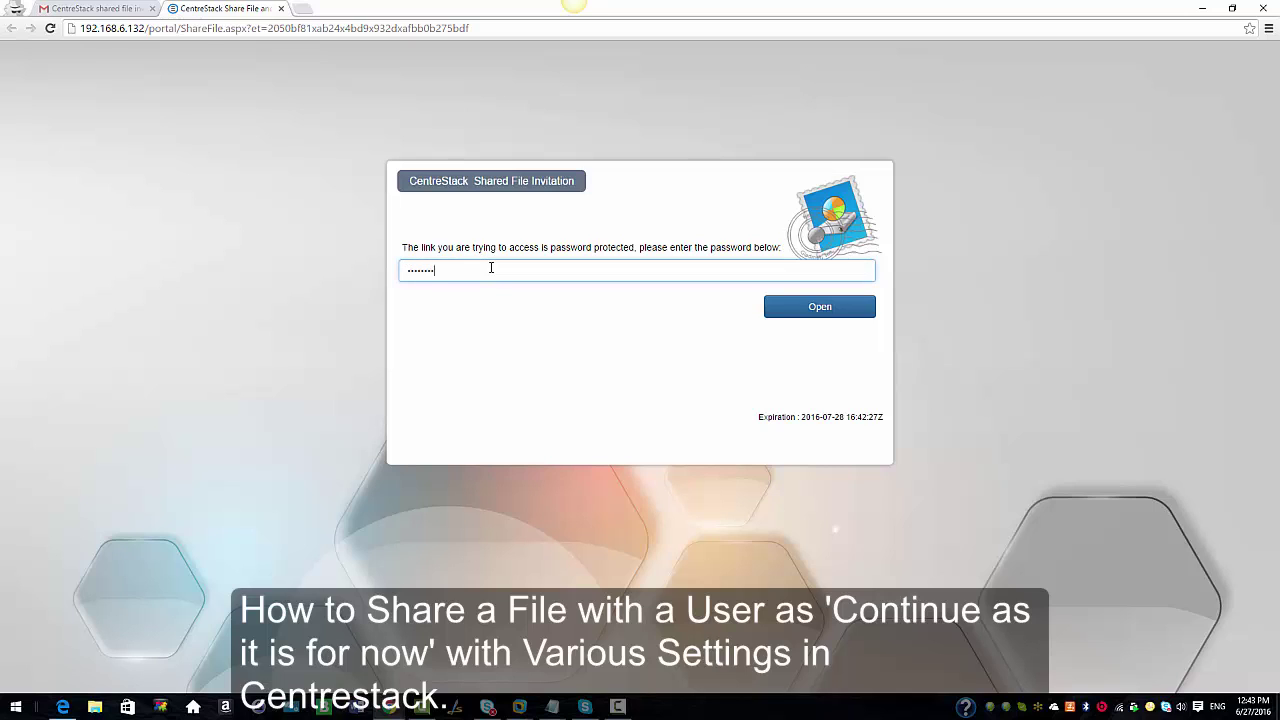
key("Return")
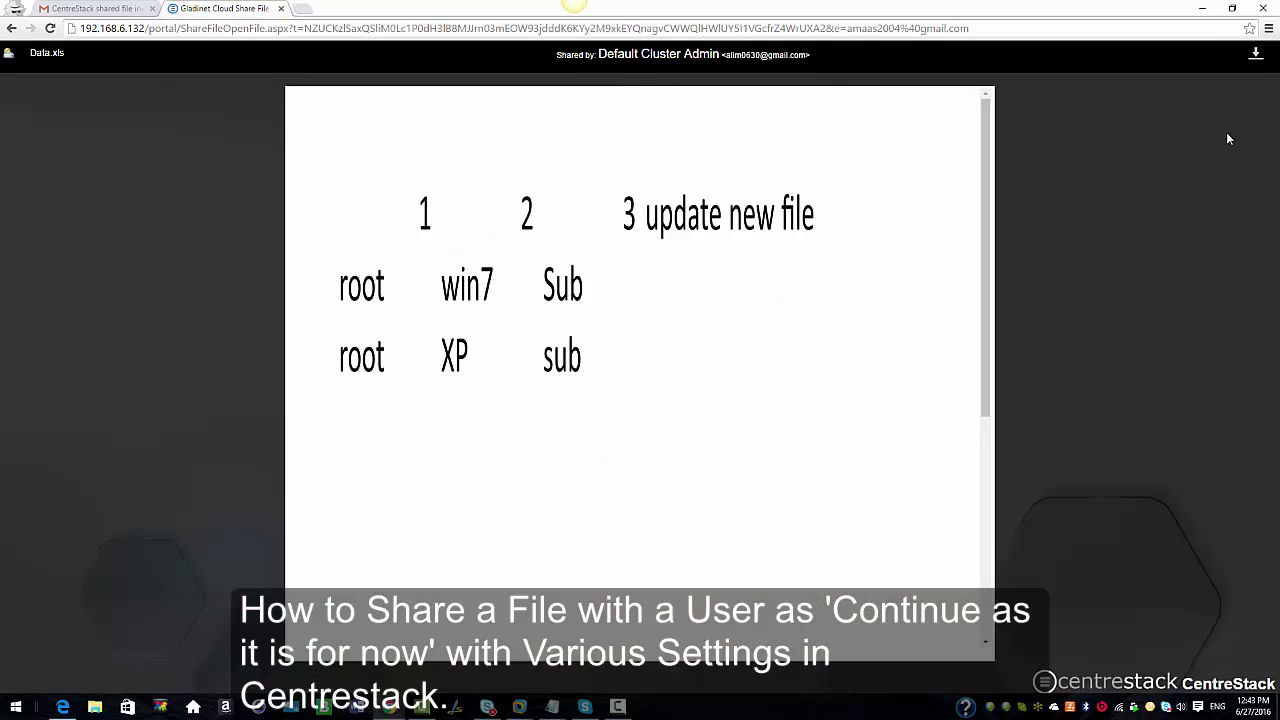
Download Data.xls into Excel and dismiss the Protected View warning
left_click(1258, 55)
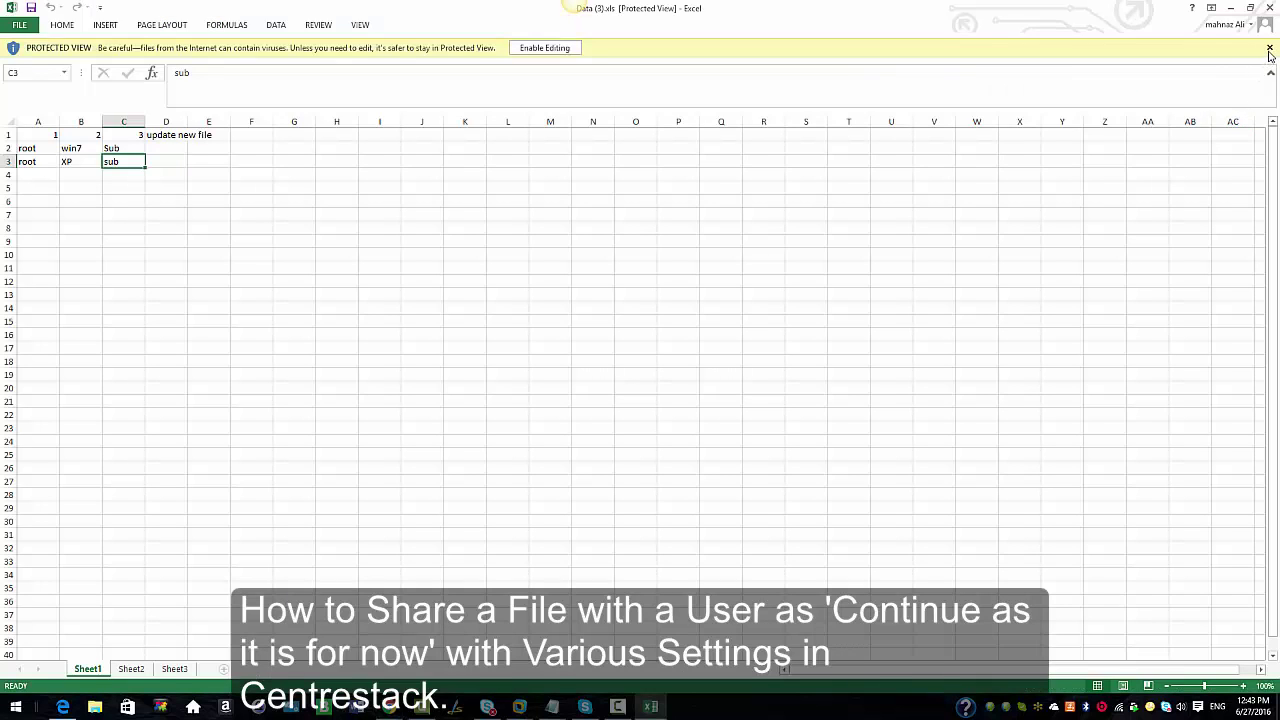
left_click(1269, 48)
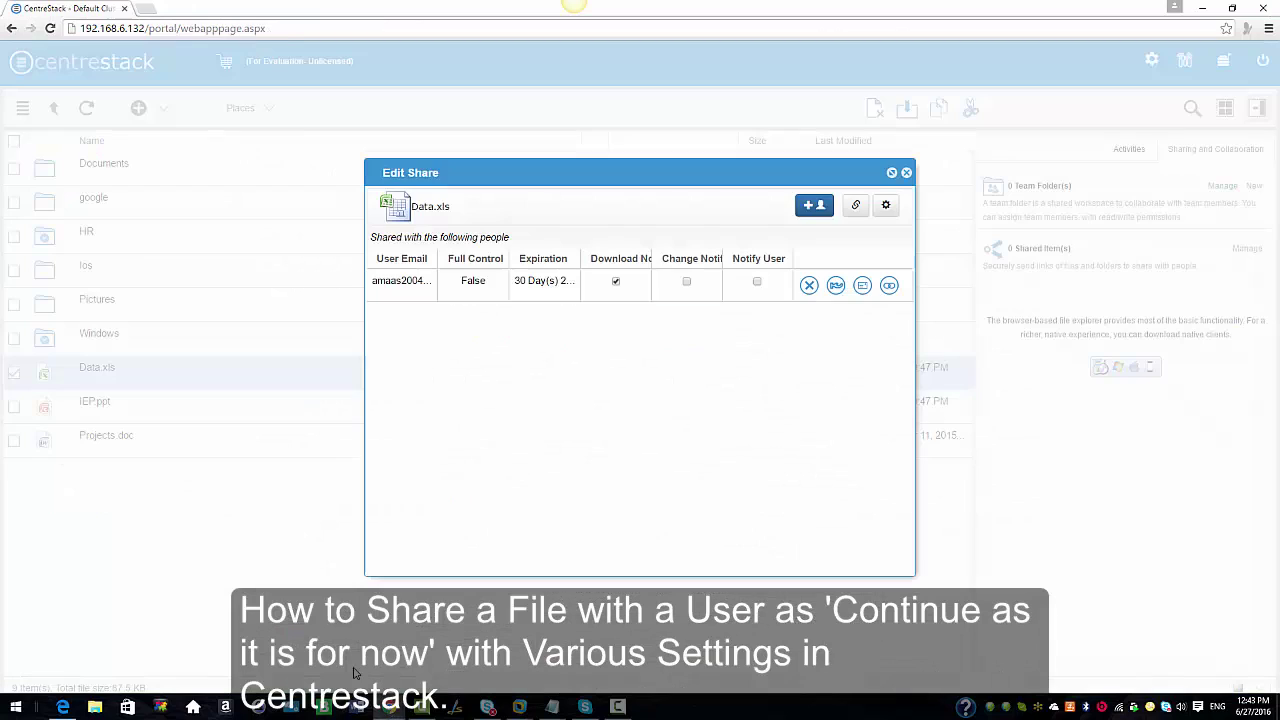
Close the Data.xls share dialog and start sharing IEP.ppt
left_click(906, 173)
right_click(106, 404)
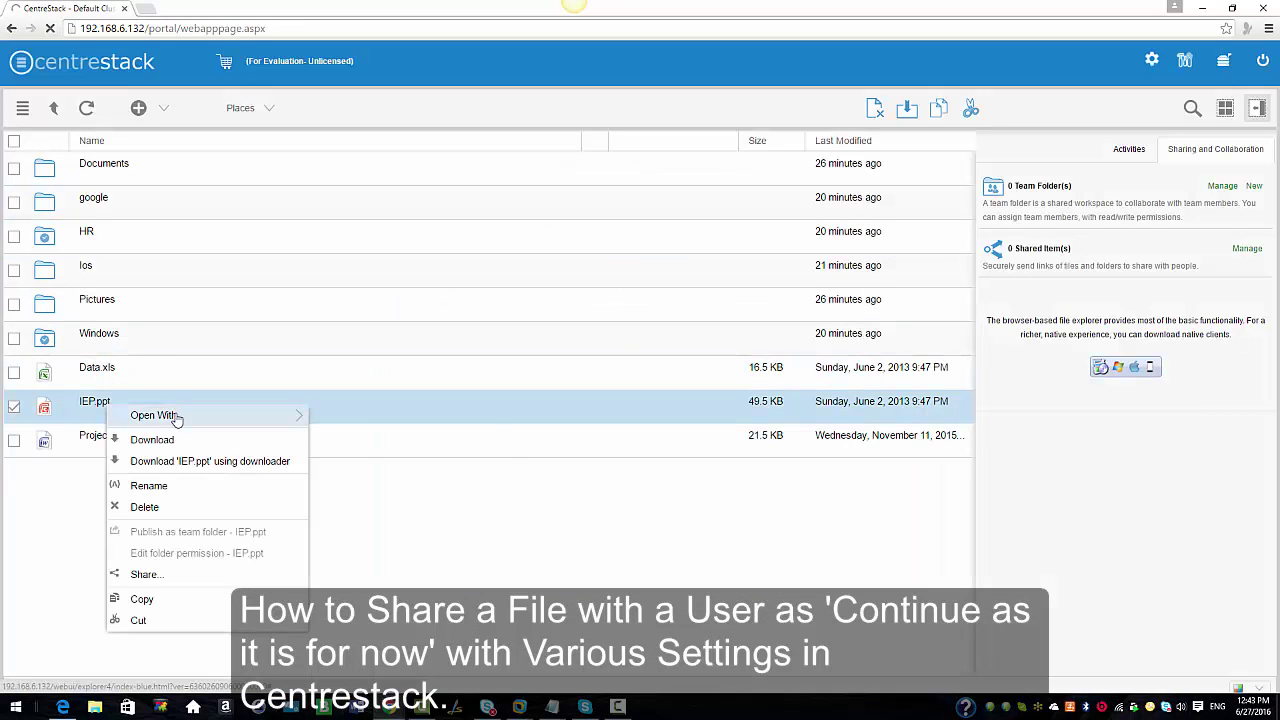
left_click(146, 574)
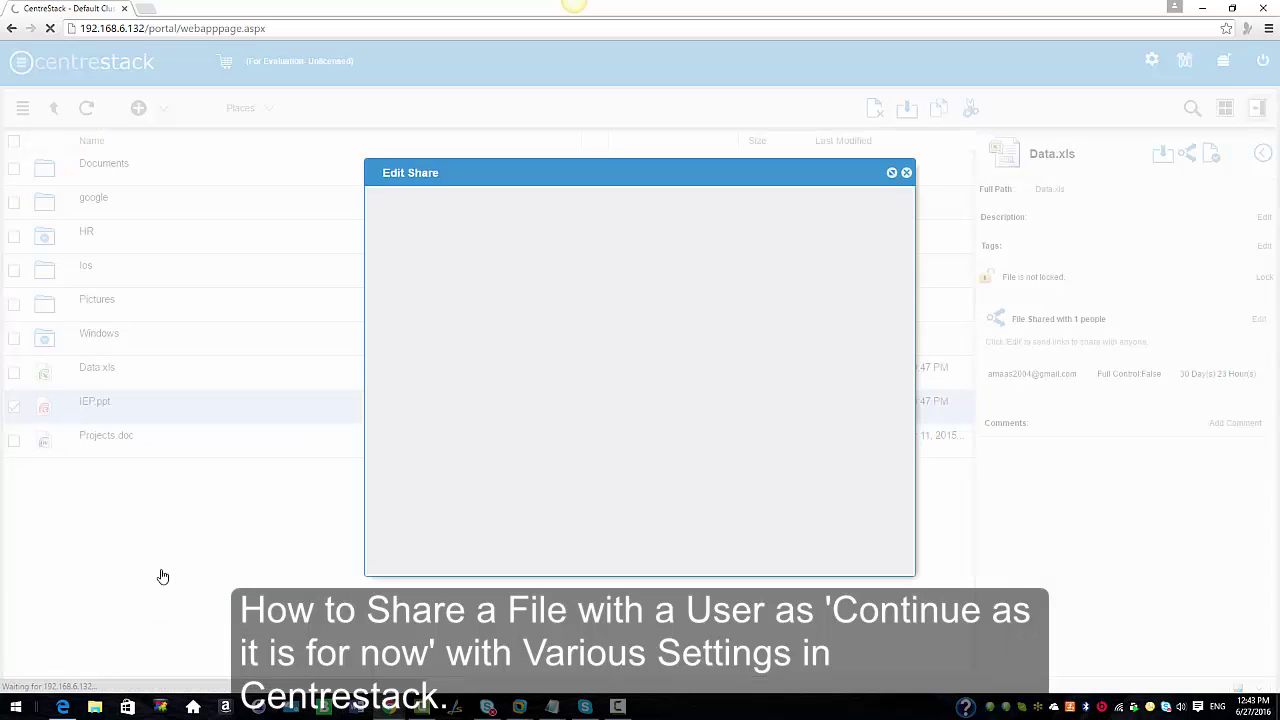
Add the suggested recipient e-mail with the note 'Iep' and continue without a guest account
left_click(814, 205)
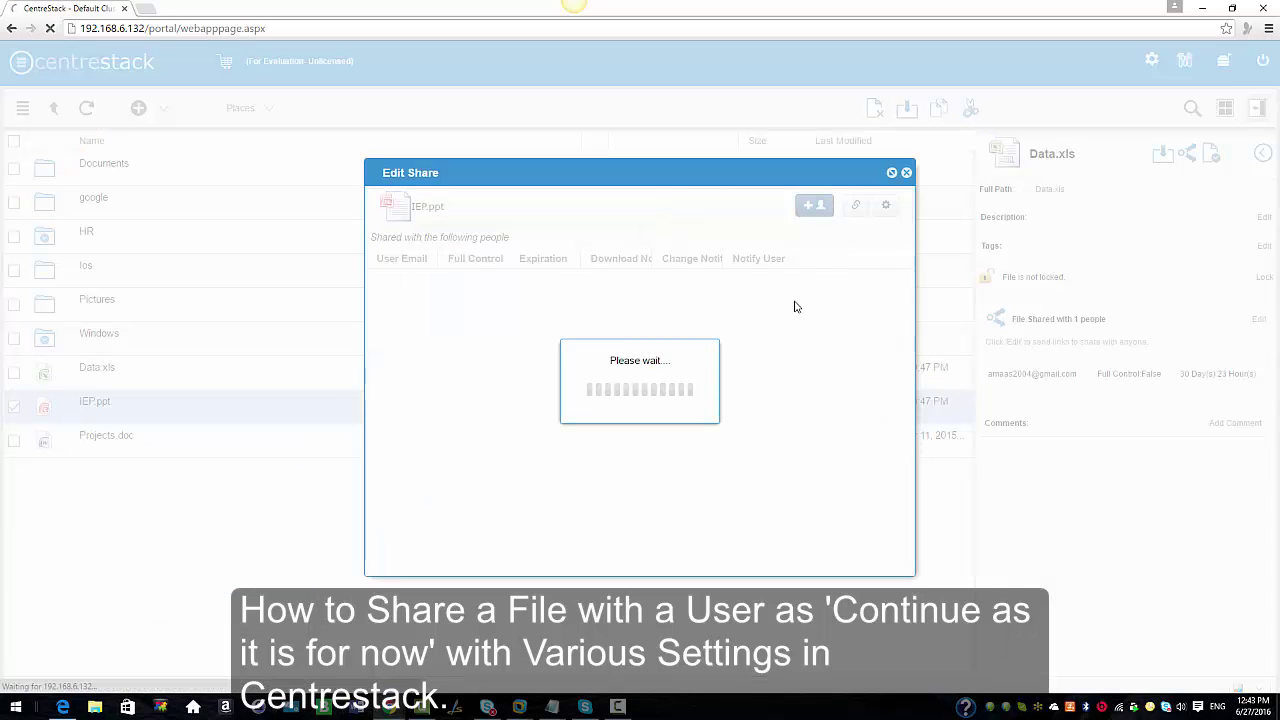
left_click(660, 265)
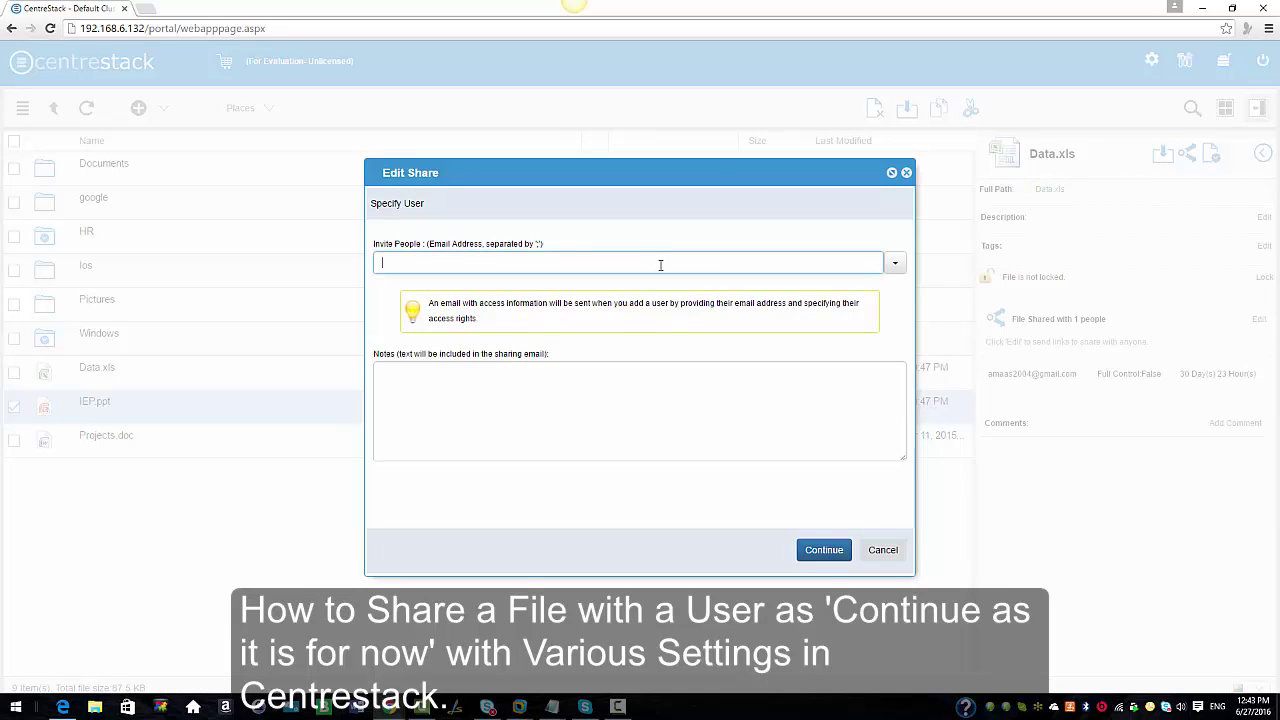
type("am")
left_click(430, 288)
left_click(436, 426)
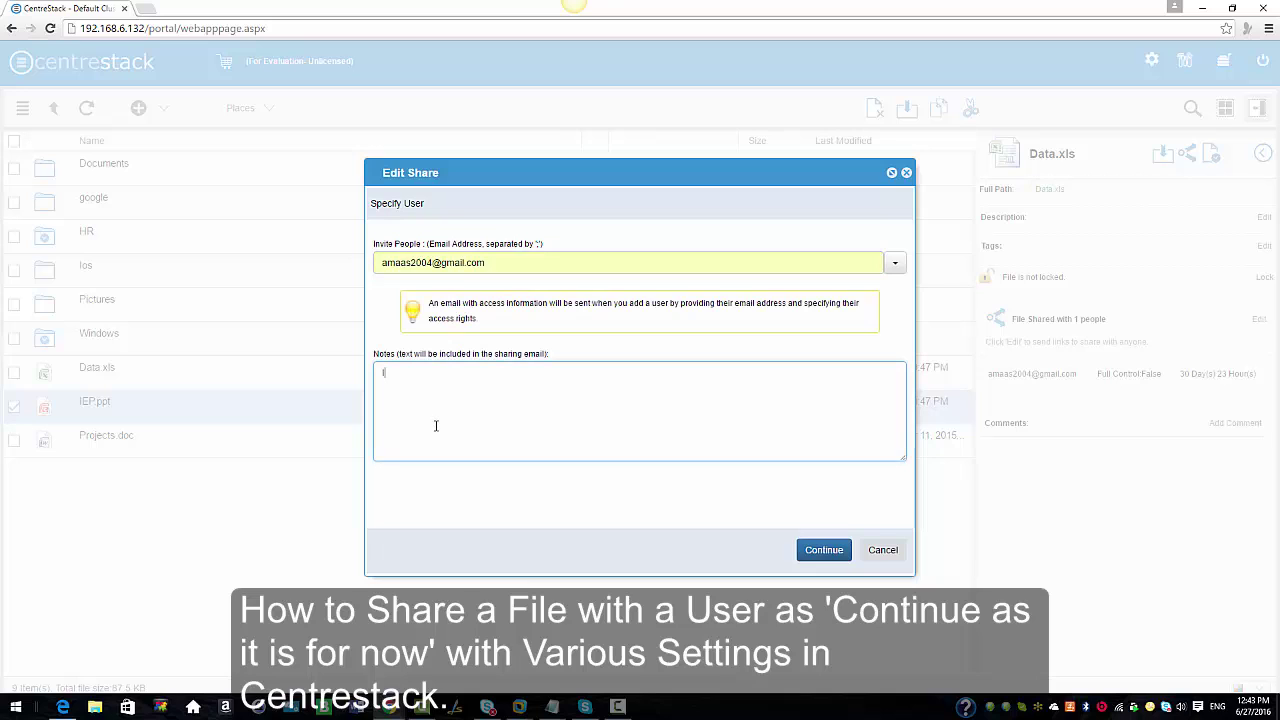
type("Iep")
left_click(808, 550)
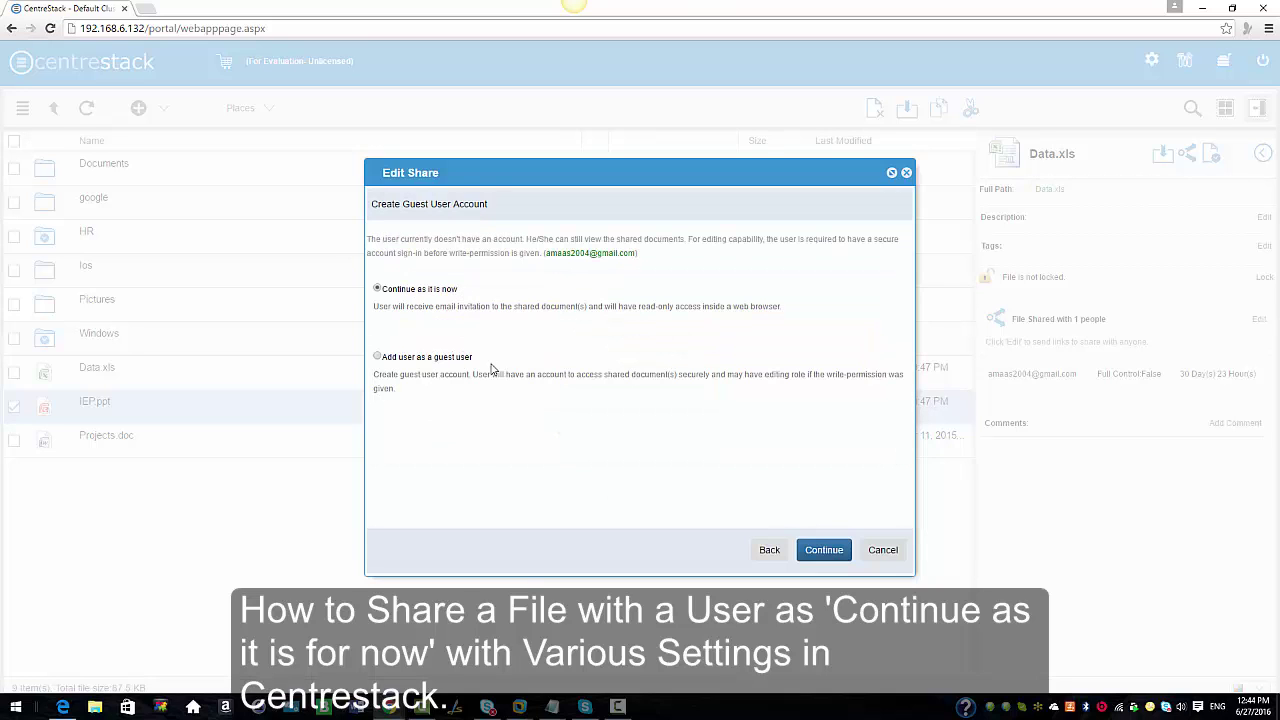
left_click(820, 551)
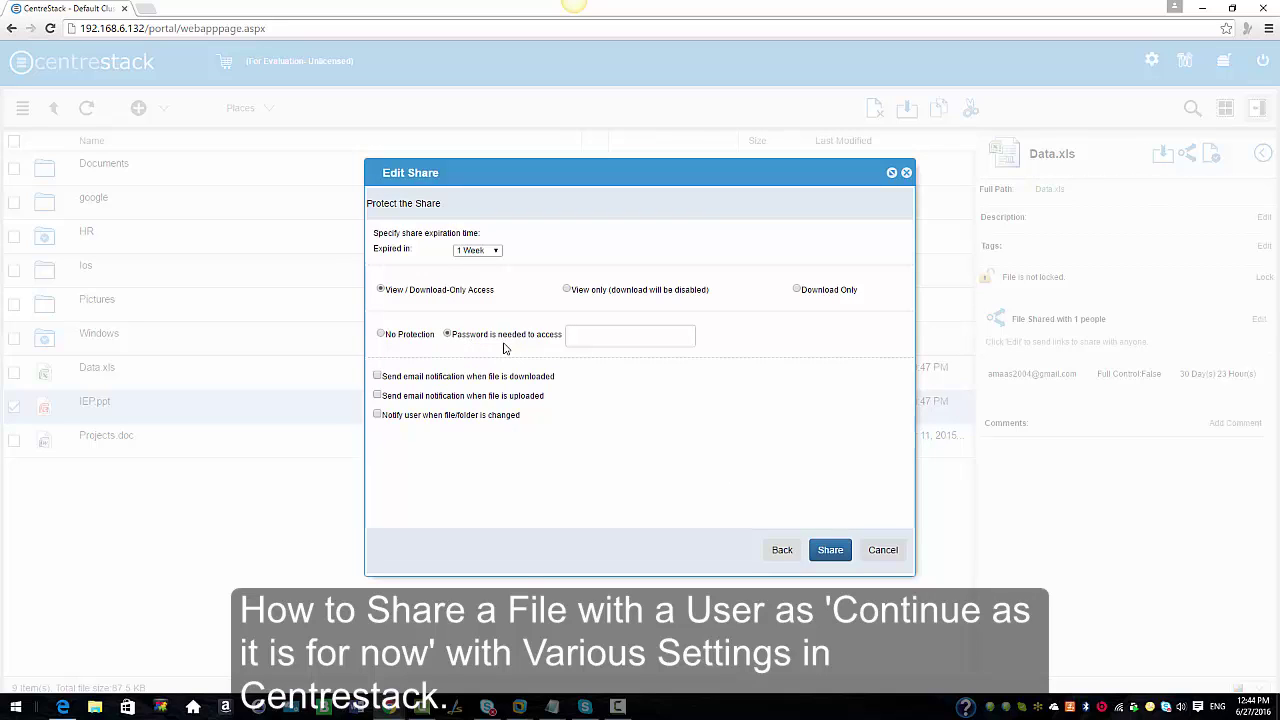
Share IEP.ppt with No Protection, keeping the 1-week expiry
left_click(387, 342)
left_click(830, 560)
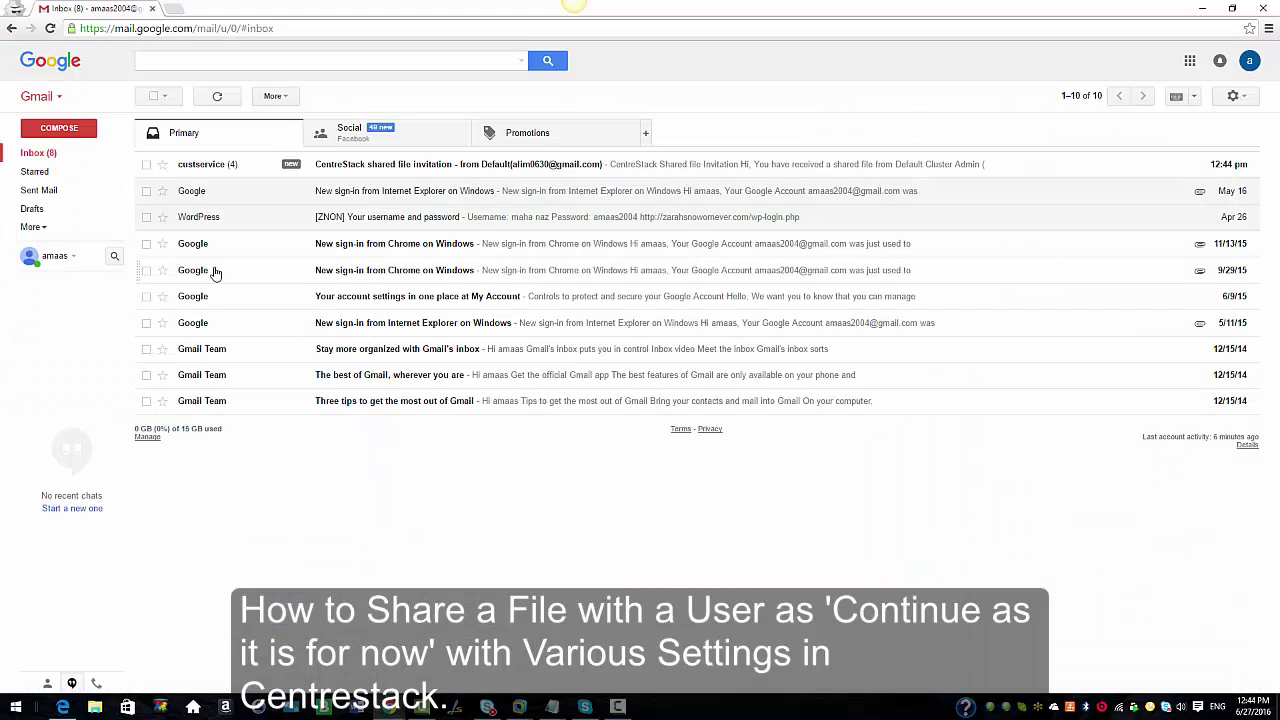
Open the IEP.ppt invitation e-mail in Gmail and follow its shared-file link
left_click(425, 165)
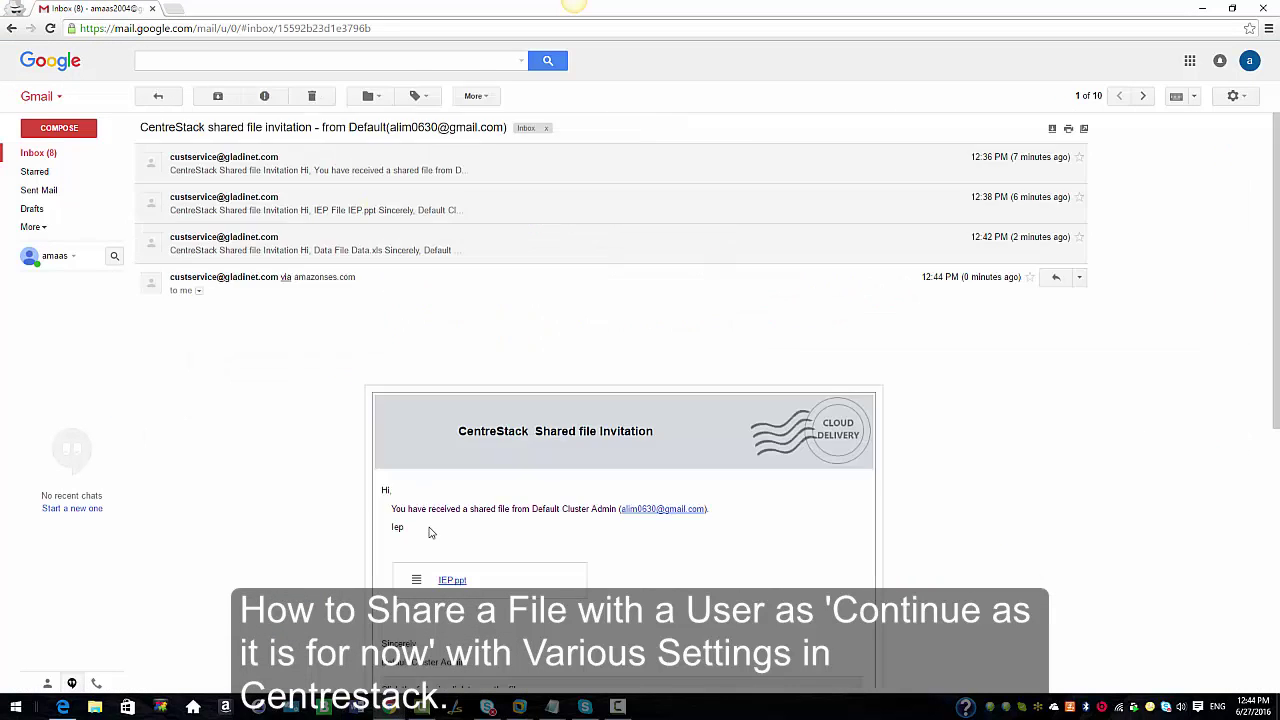
scroll(428, 531, "down", 2)
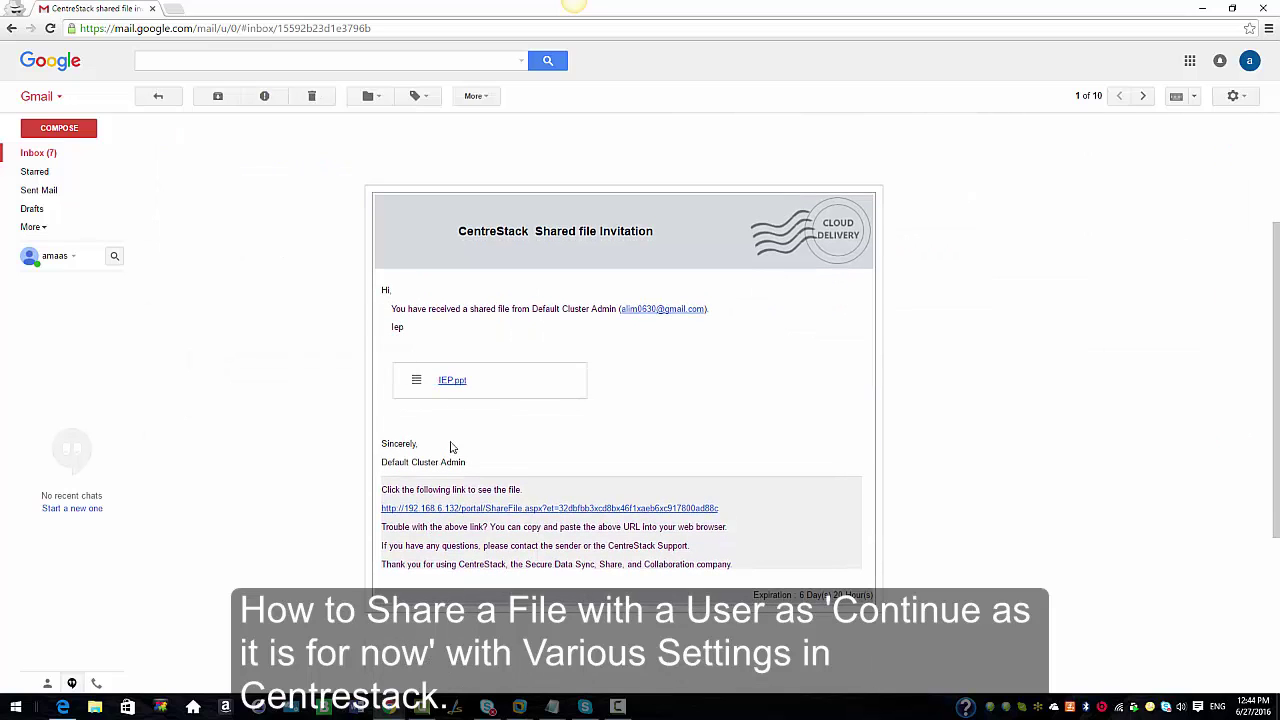
left_click(492, 508)
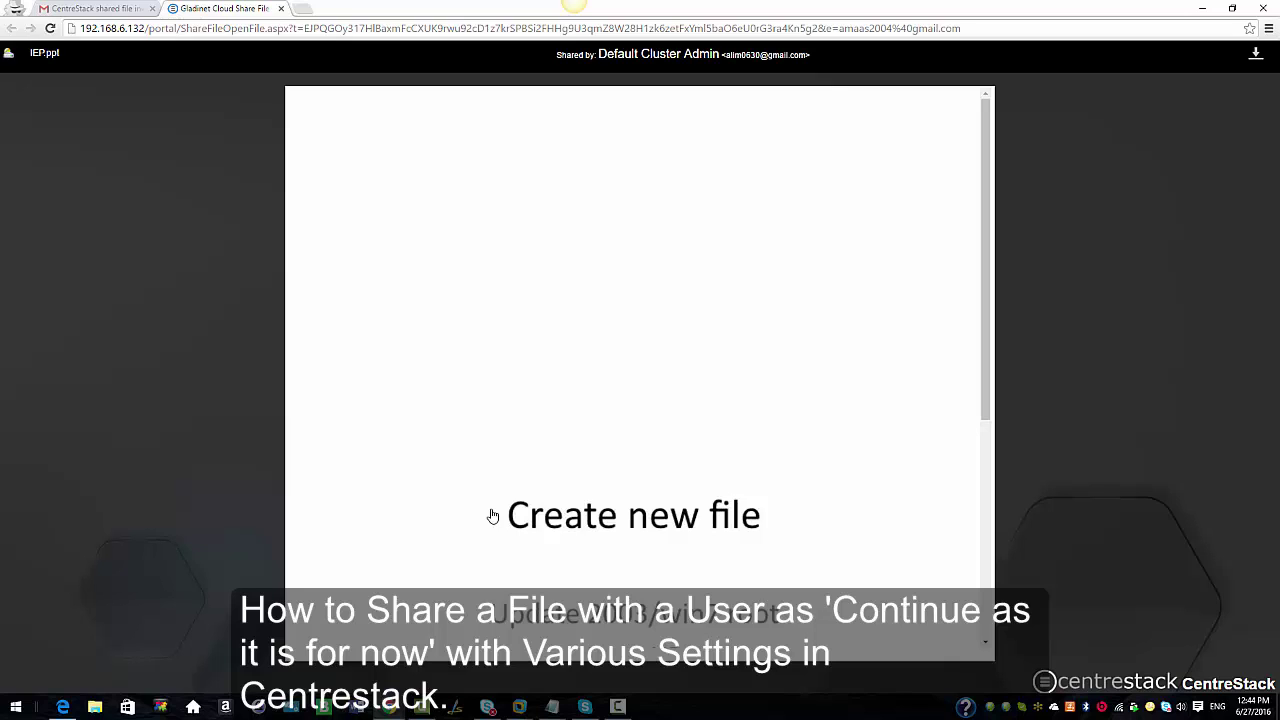
Scroll through the IEP.ppt slide preview, then return to CentreStack's Edit Share dialog
scroll(508, 526, "down", 3)
scroll(503, 526, "up", 1)
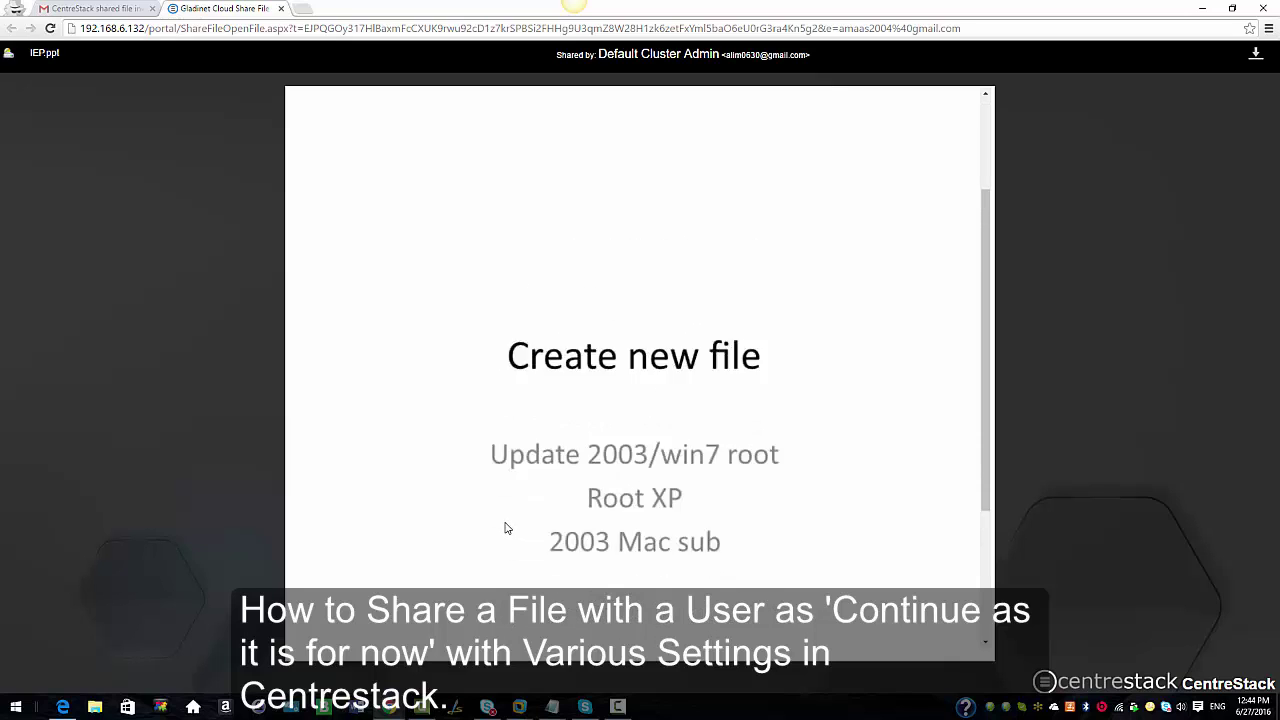
scroll(505, 527, "up", 2)
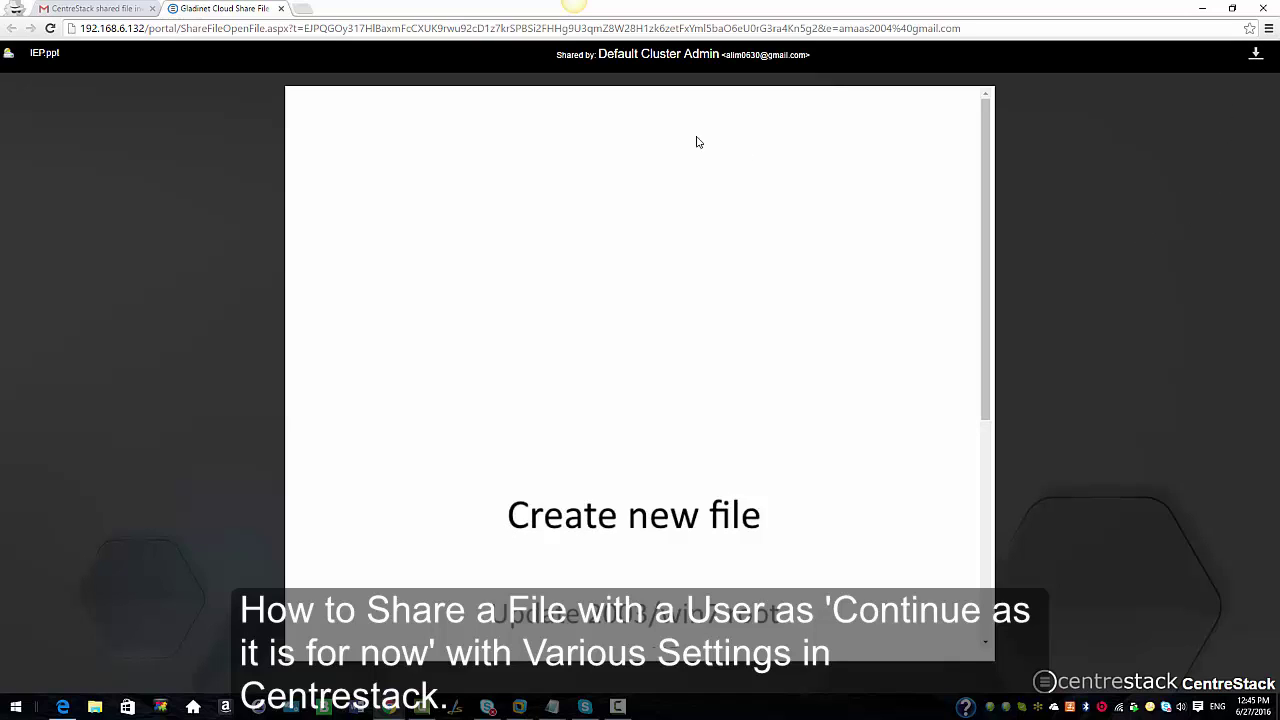
mouse_move(389, 706)
left_click(335, 650)
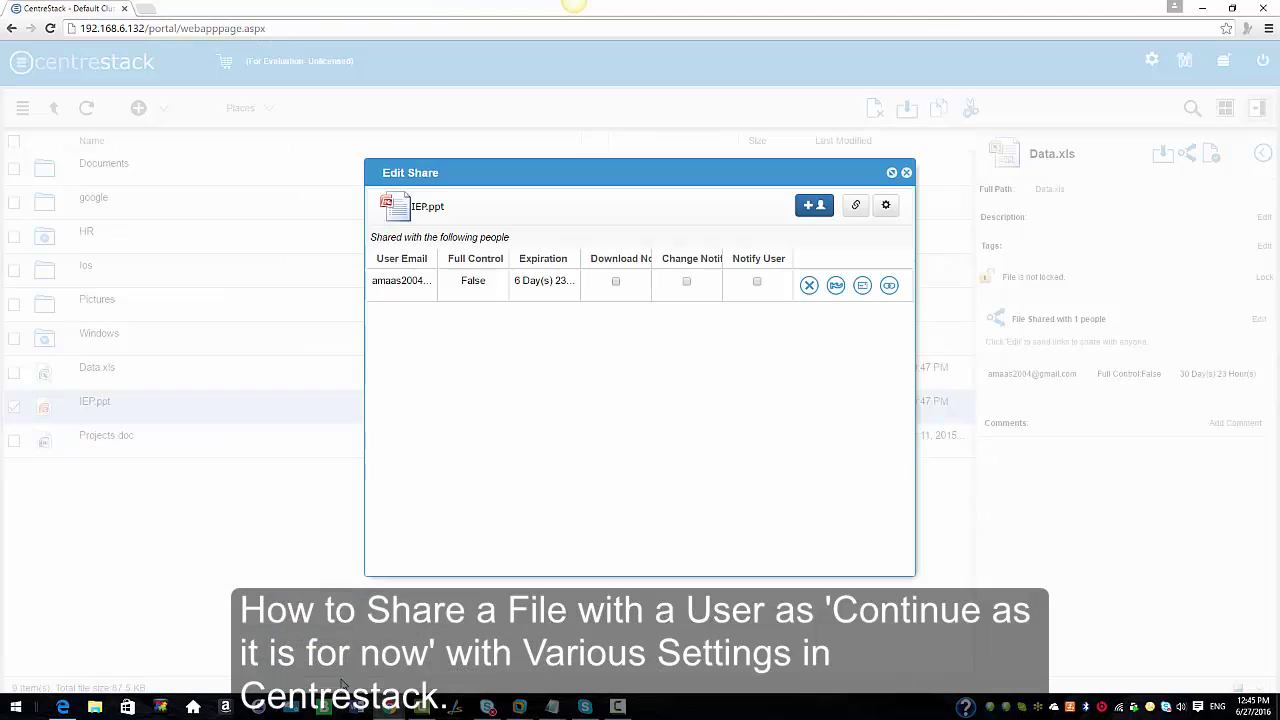
Close Edit Share, refresh, and review the shared items list showing Data.xls and IEP.ppt
left_click(906, 174)
left_click(88, 112)
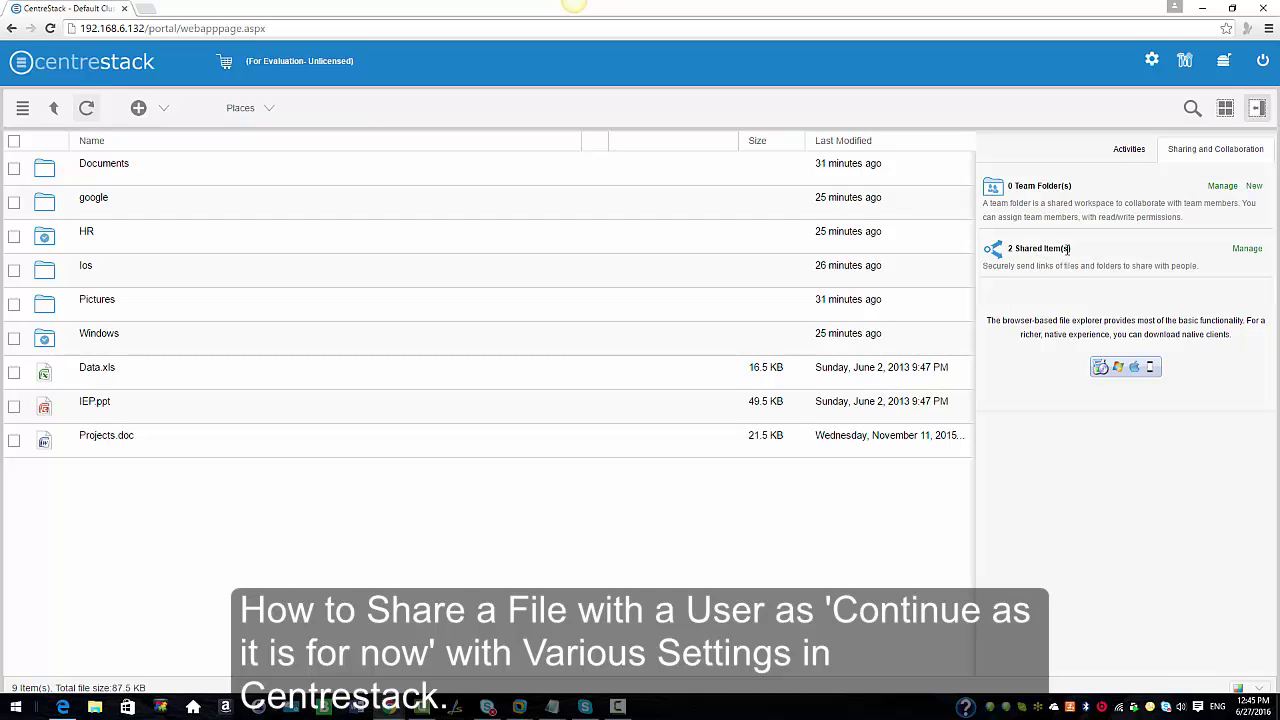
left_click(1246, 250)
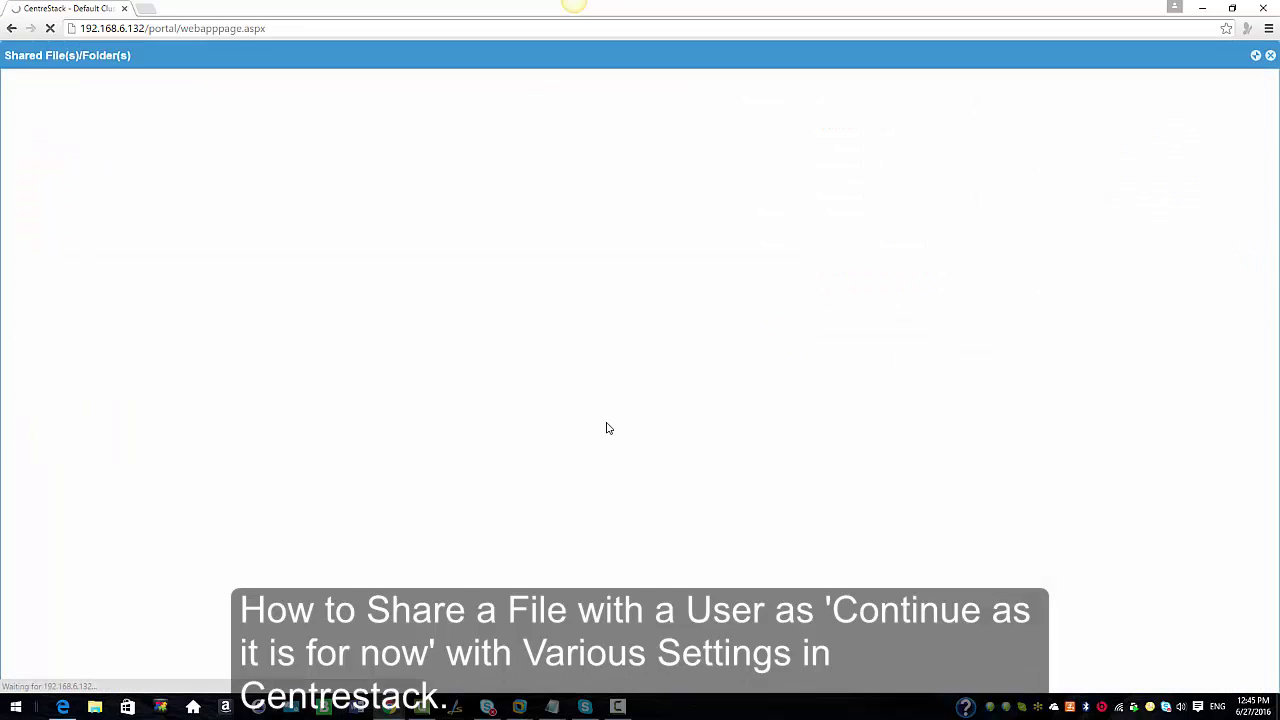
left_click(1270, 55)
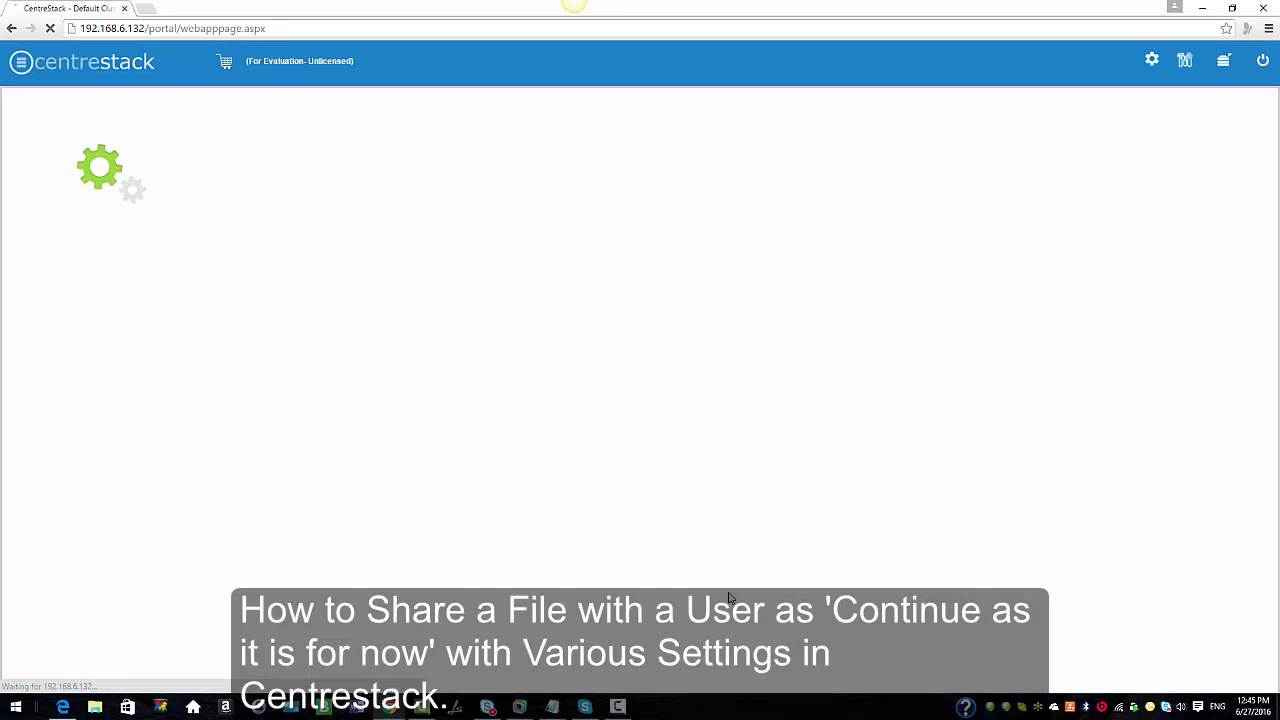